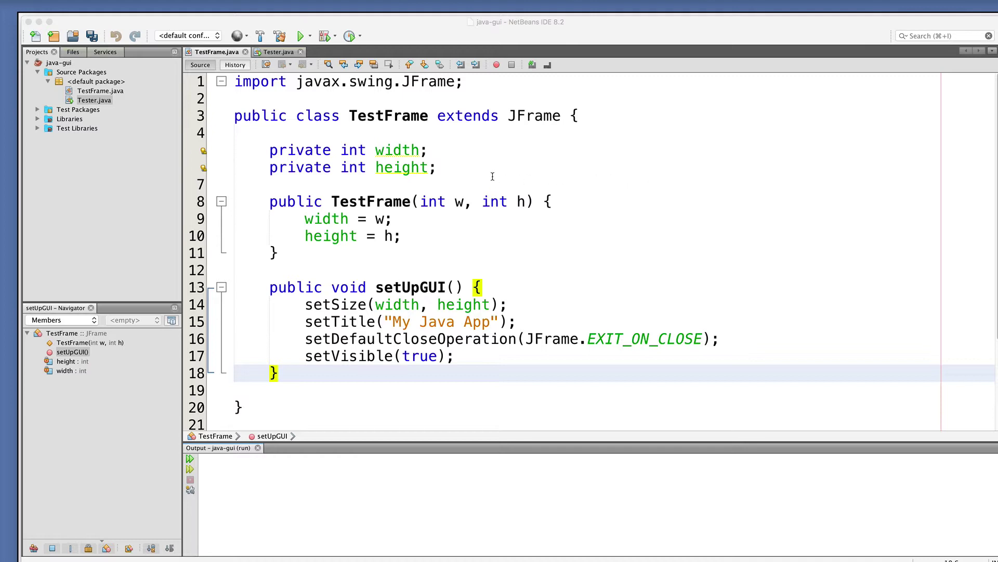
Step: Import javax.swing.JButton and start a private JButton field below the height field
{"action": "left_click", "coordinate": [481, 82]}
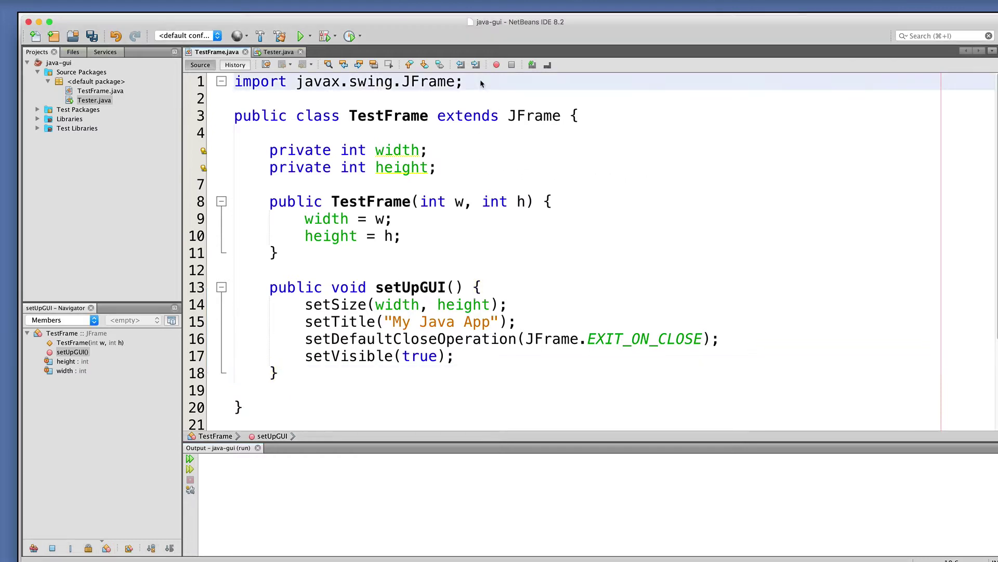
{"action": "key", "text": "Return"}
{"action": "type", "text": "import javax.swing.Jbut"}
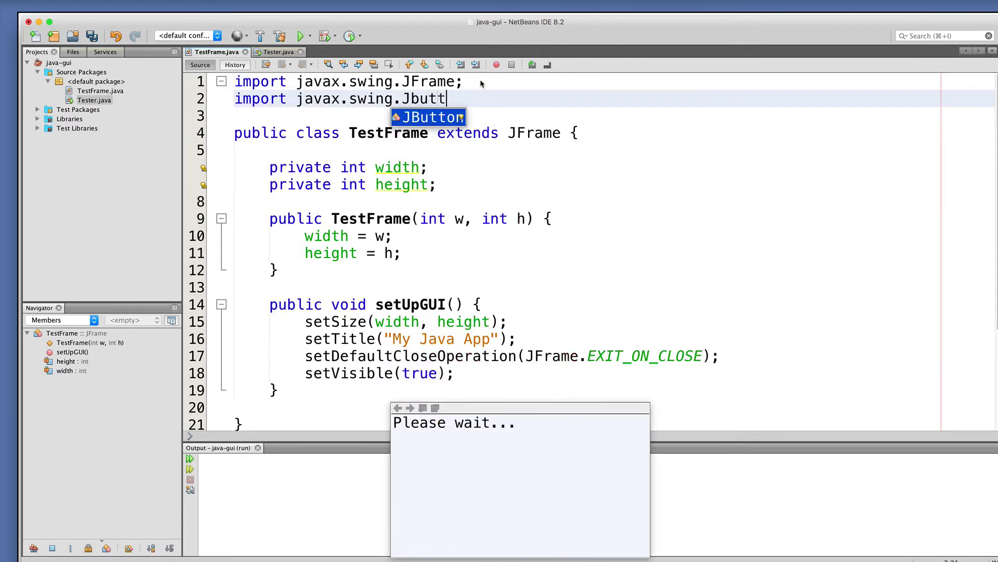
{"action": "key", "text": "Return"}
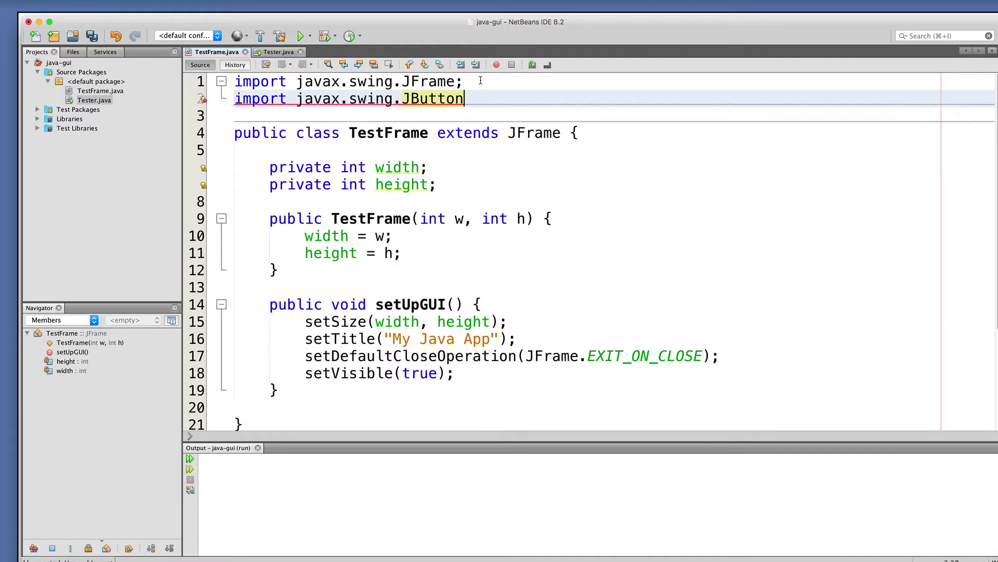
{"action": "type", "text": ";"}
{"action": "left_click", "coordinate": [452, 184]}
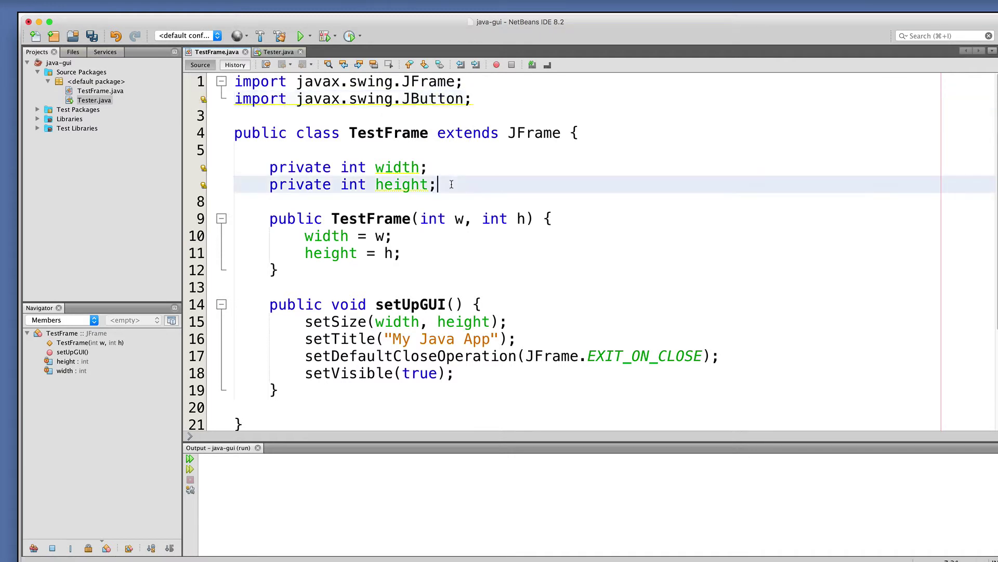
{"action": "key", "text": "Return"}
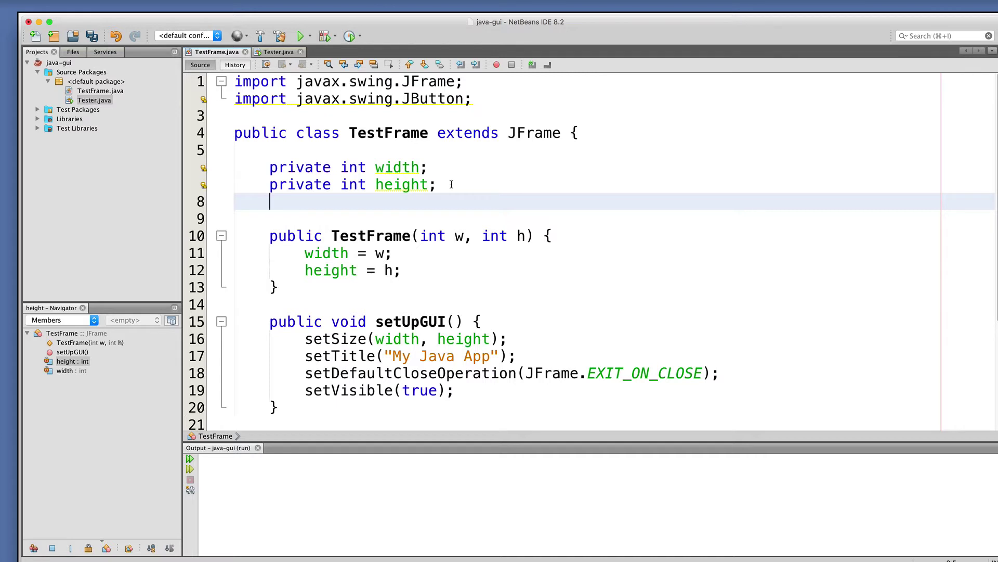
{"action": "type", "text": "private JButton"}
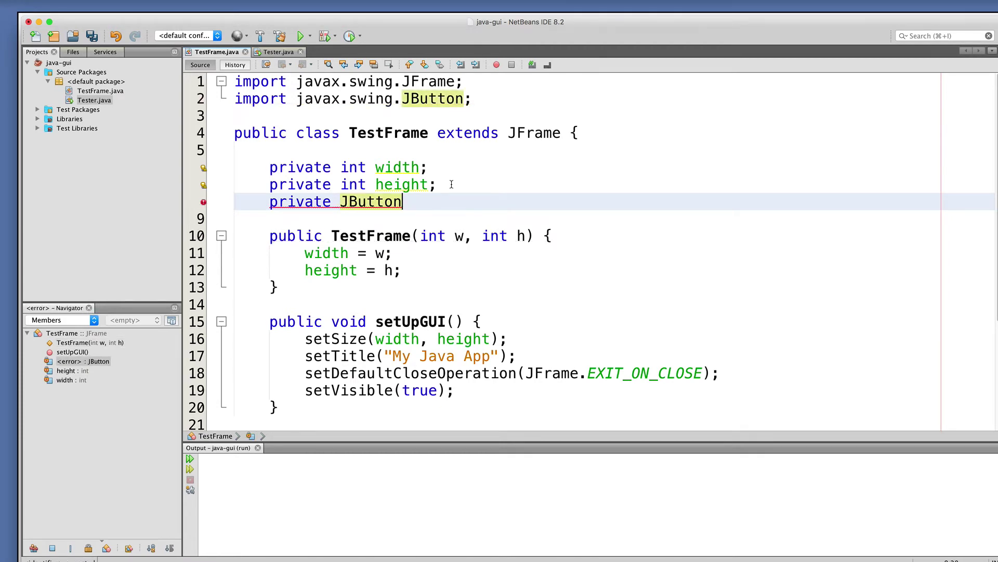
{"action": "type", "text": " button;"}
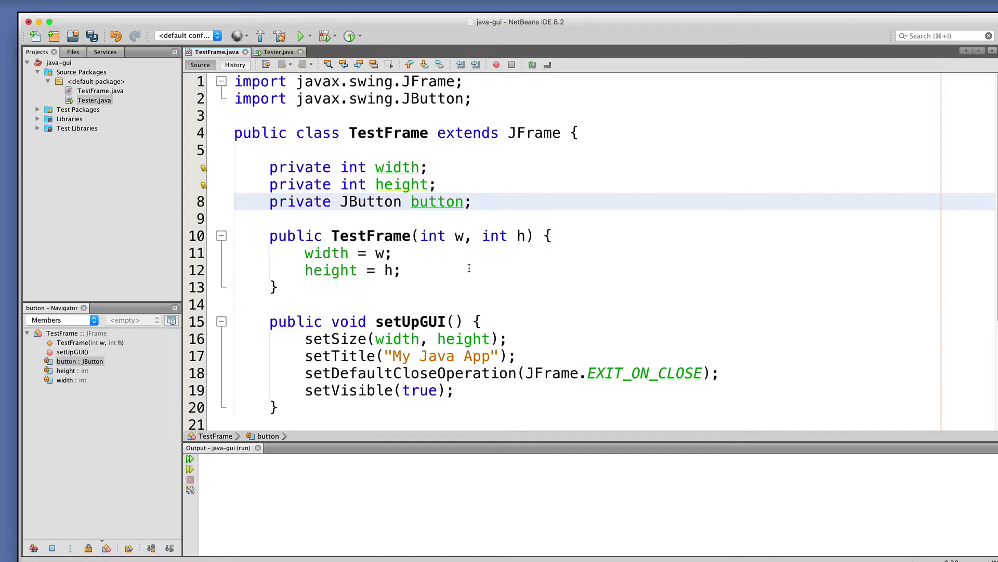
Step: Add button = new JButton("CLICK ME"); after height = h; in the constructor
{"action": "left_click", "coordinate": [416, 271]}
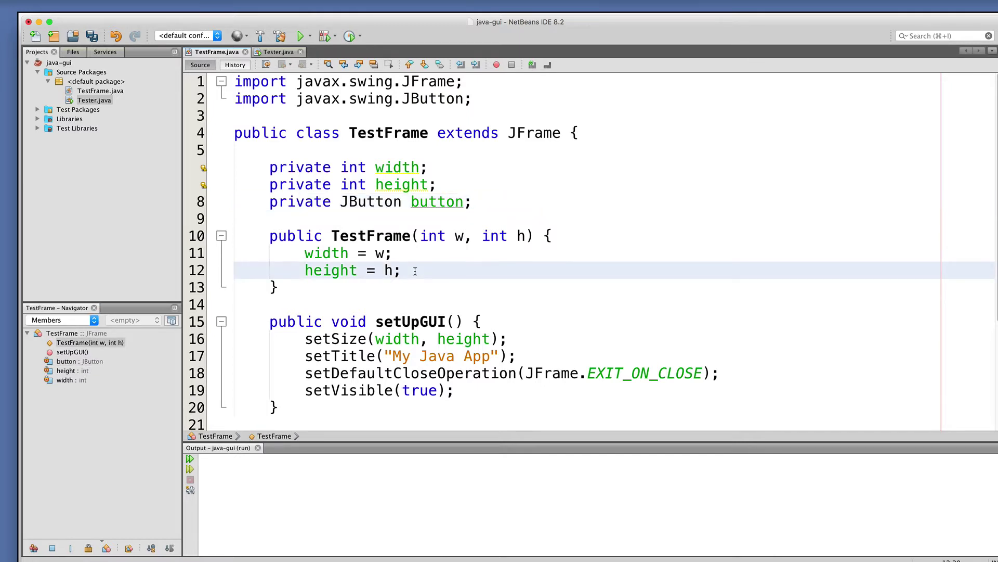
{"action": "key", "text": "Return"}
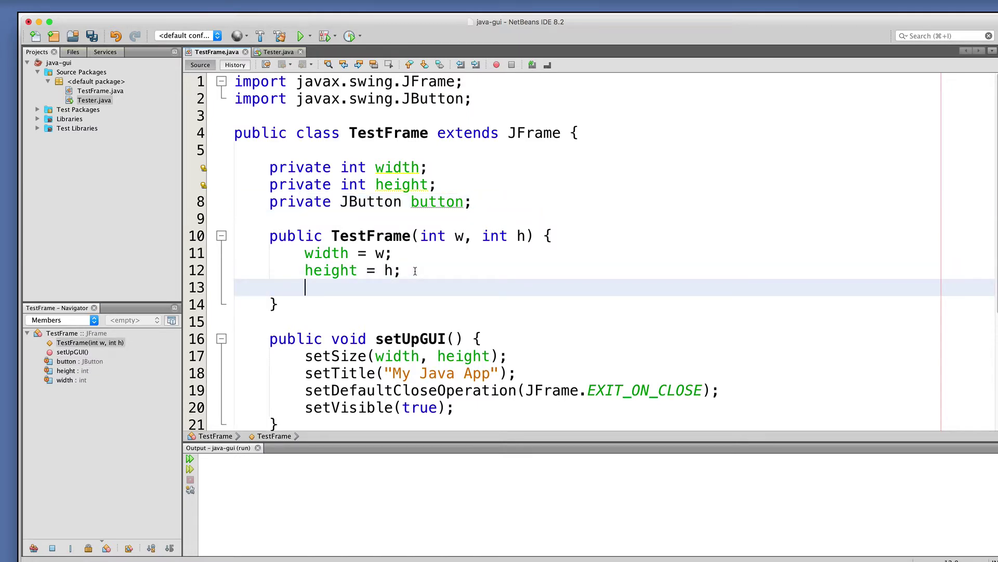
{"action": "type", "text": "button = new JButton("}
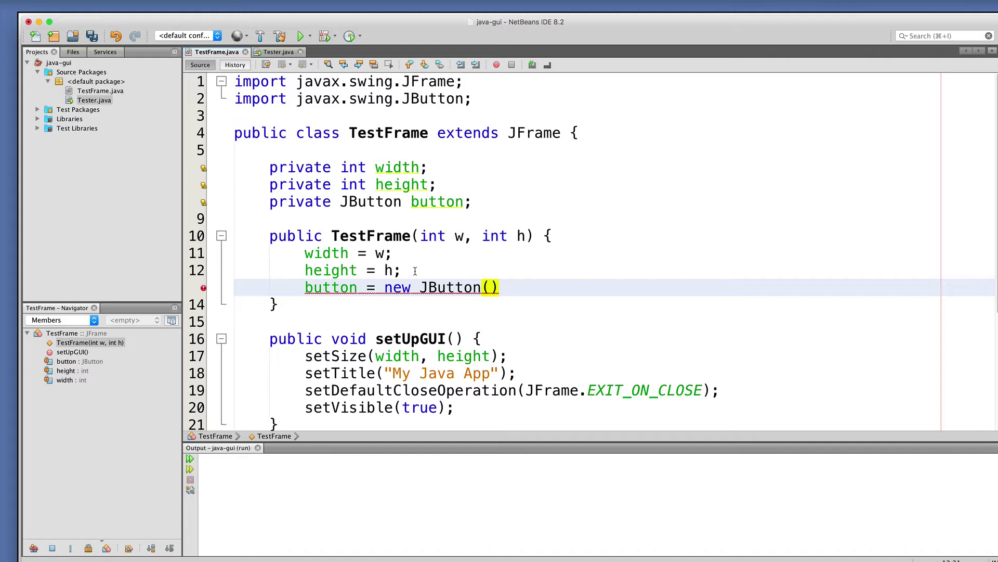
{"action": "key", "text": "Left"}
{"action": "type", "text": "\"CLICK ME\");"}
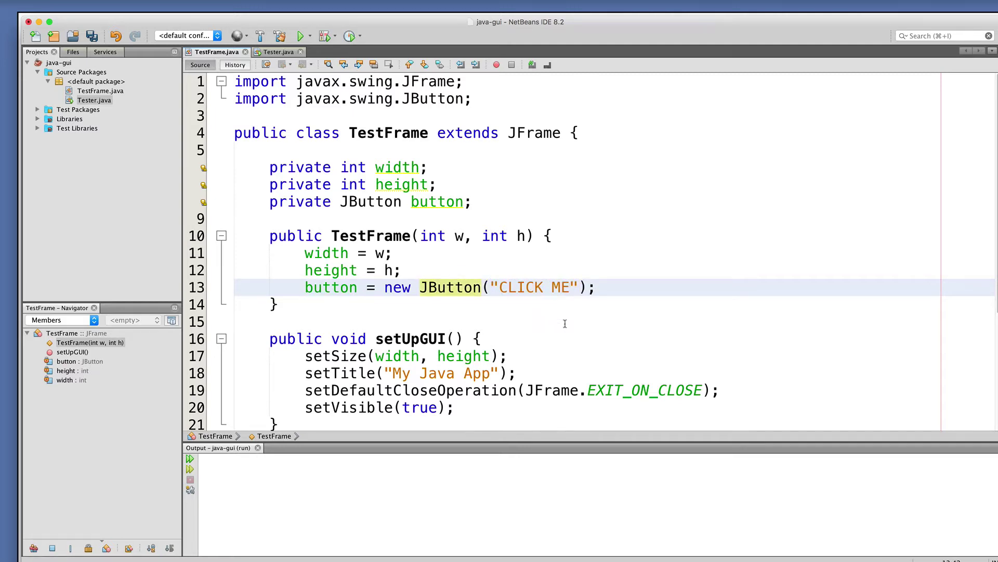
{"action": "scroll", "coordinate": [565, 322], "scroll_direction": "down", "scroll_amount": 1}
{"action": "scroll", "coordinate": [567, 325], "scroll_direction": "down", "scroll_amount": 3}
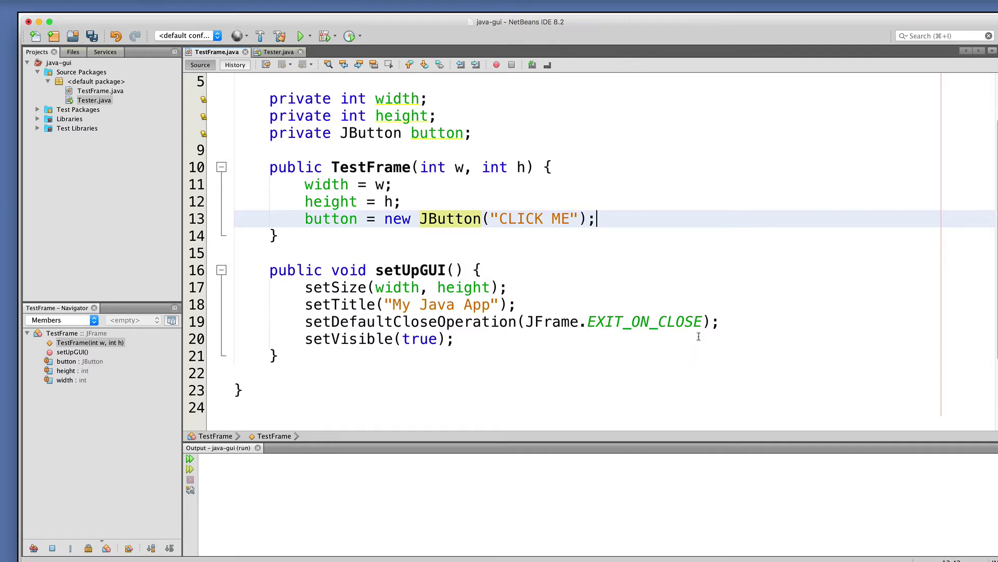
Step: Insert add(button); after setDefaultCloseOperation, before setVisible
{"action": "left_click", "coordinate": [735, 320]}
{"action": "key", "text": "Return"}
{"action": "type", "text": "ad"}
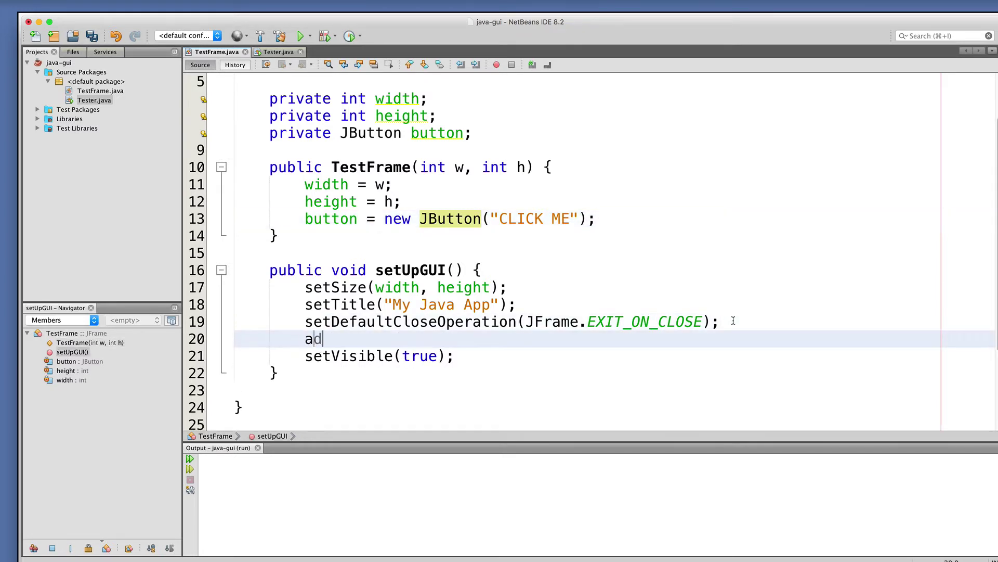
{"action": "type", "text": "d("}
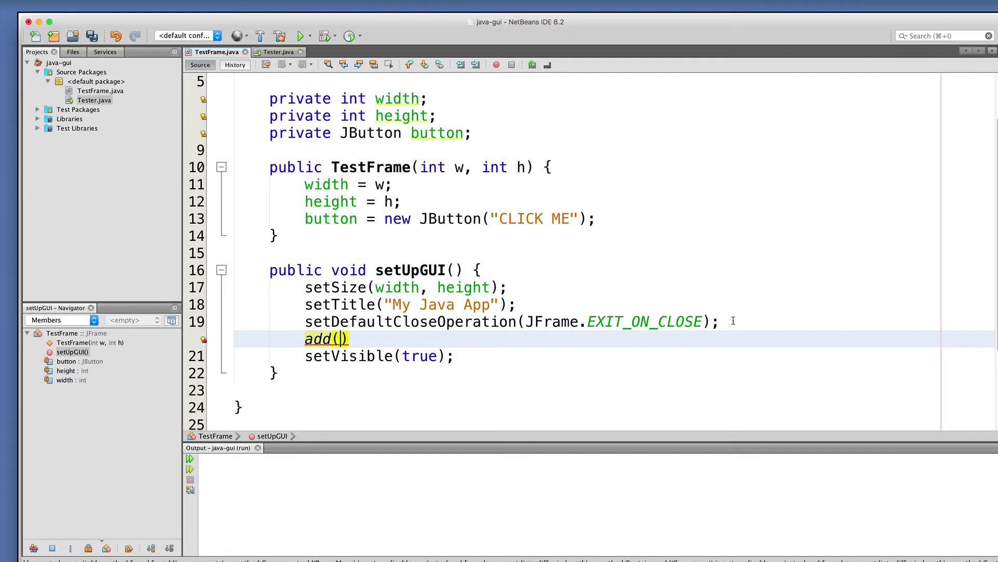
{"action": "type", "text": "button);"}
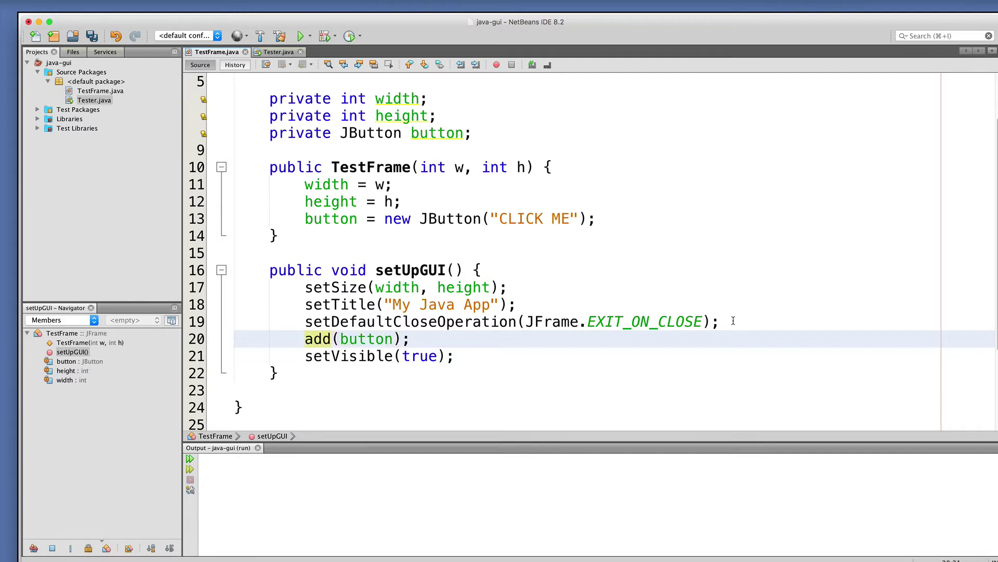
Step: Run Tester.java, click CLICK ME in My Java App, and close the window
{"action": "right_click", "coordinate": [92, 99]}
{"action": "left_click", "coordinate": [109, 167]}
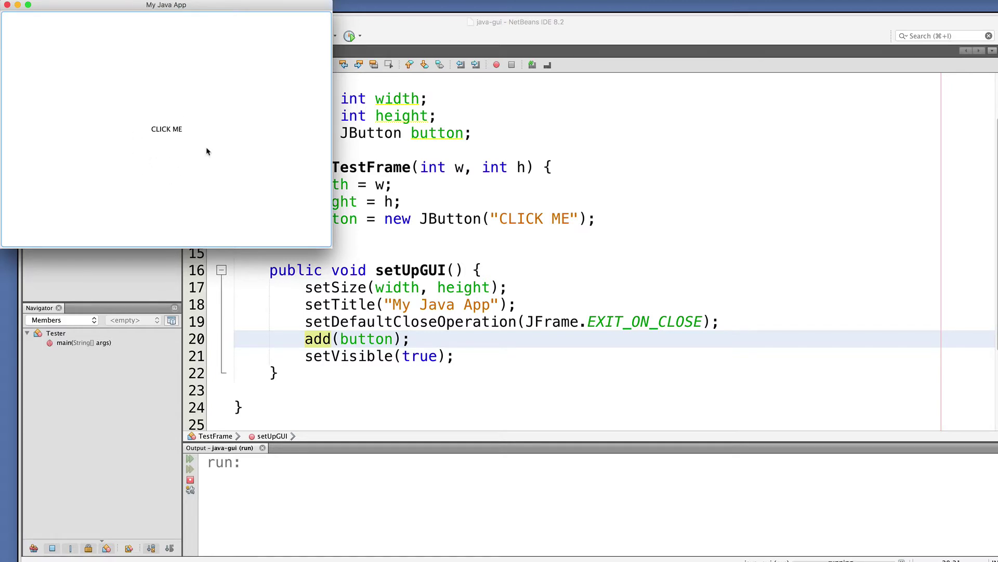
{"action": "left_click", "coordinate": [166, 137]}
{"action": "left_click", "coordinate": [7, 6]}
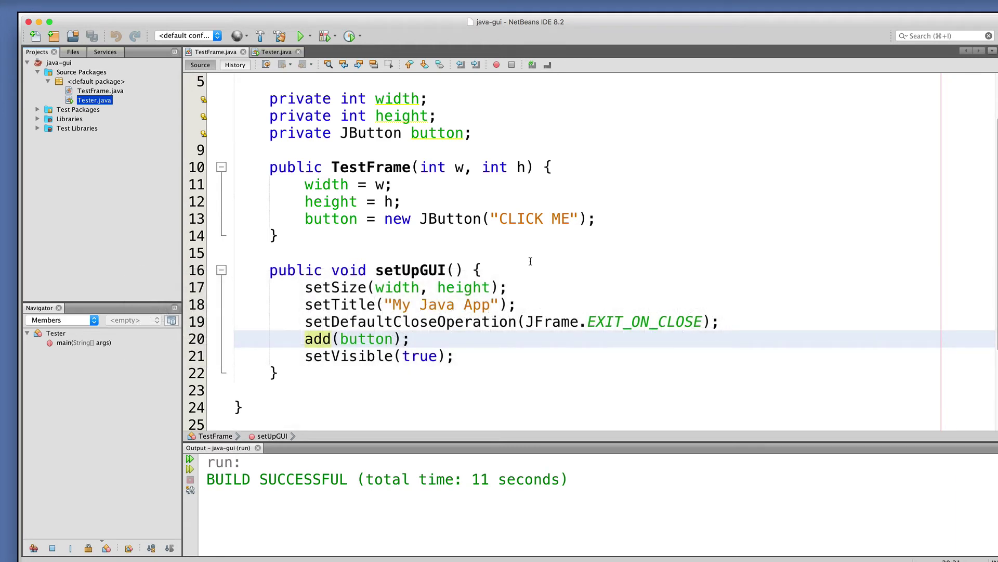
{"action": "scroll", "coordinate": [529, 261], "scroll_direction": "up", "scroll_amount": 2}
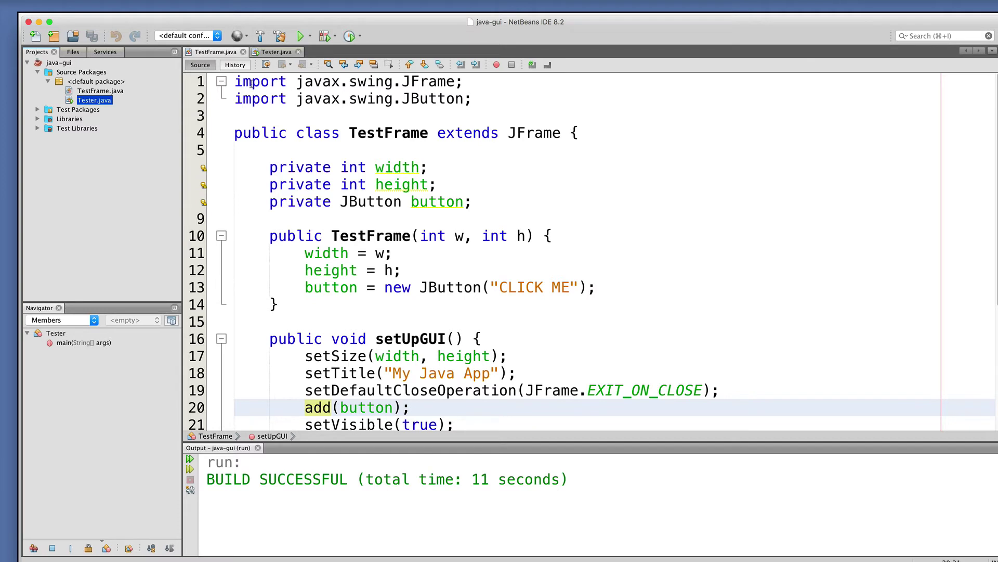
Step: Add import lines for java.awt.event.ActionListener and java.awt.event.ActionEvent above the existing imports
{"action": "left_click", "coordinate": [236, 81]}
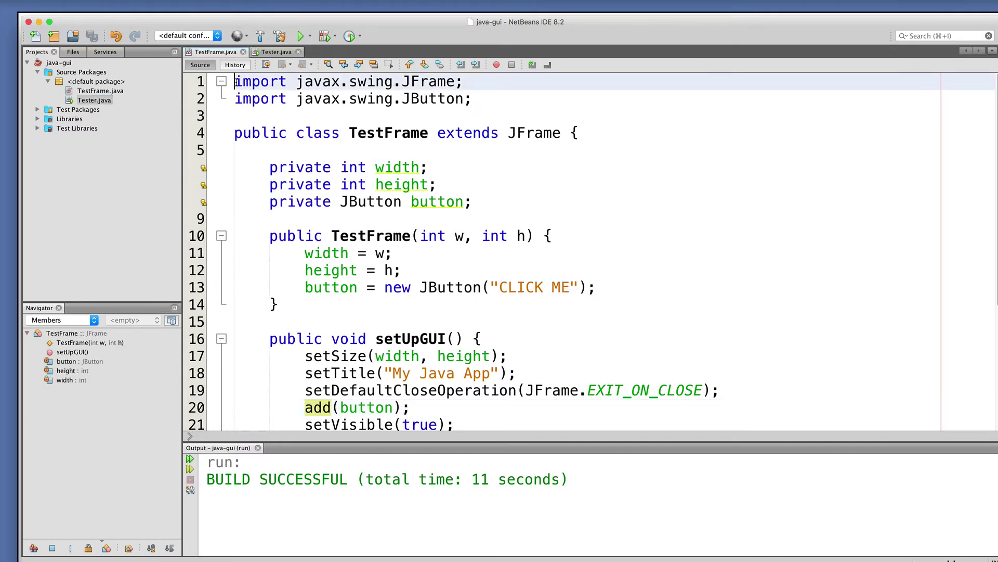
{"action": "key", "text": "Return"}
{"action": "key", "text": "Return"}
{"action": "key", "text": "Up"}
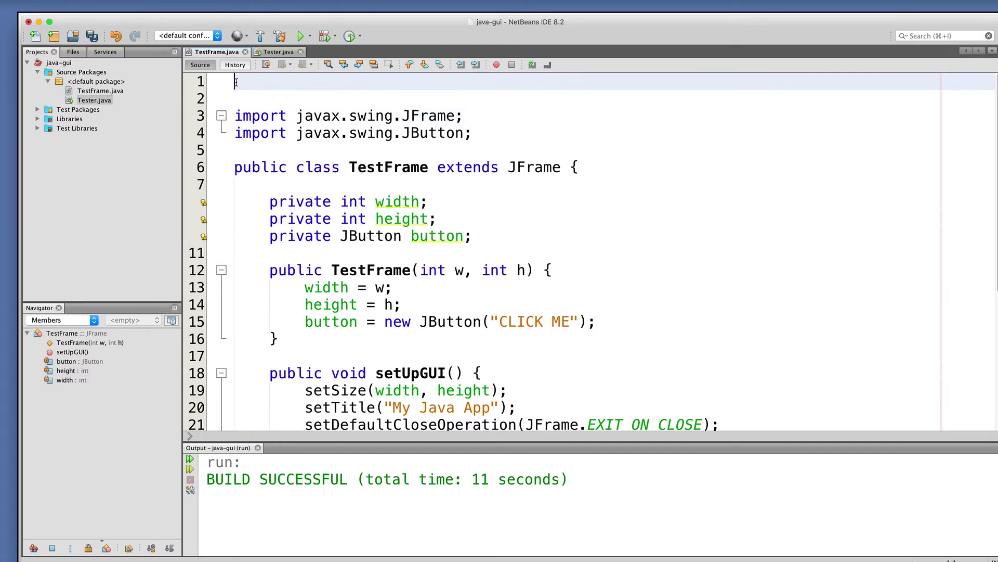
{"action": "type", "text": "import java.awt."}
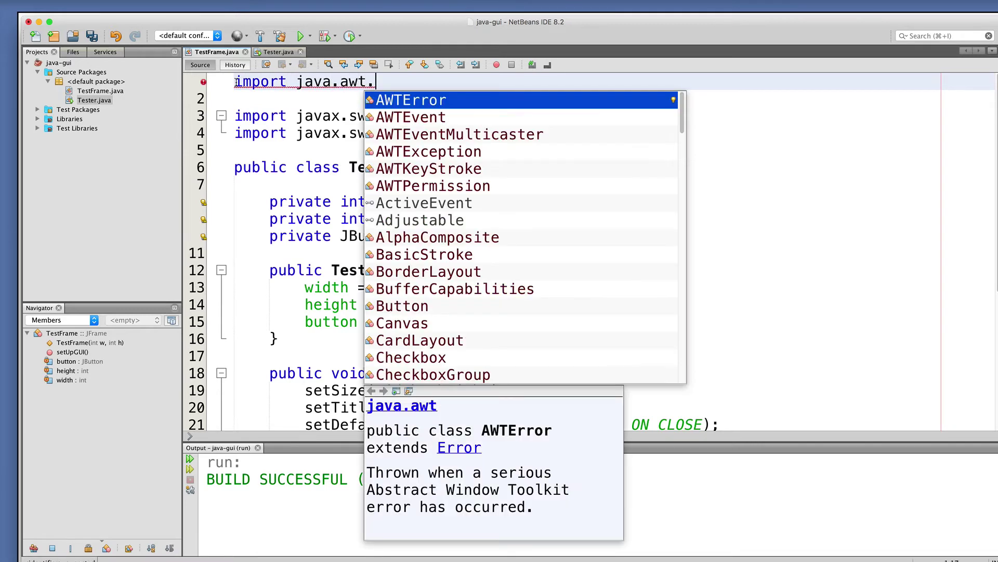
{"action": "type", "text": "event.A"}
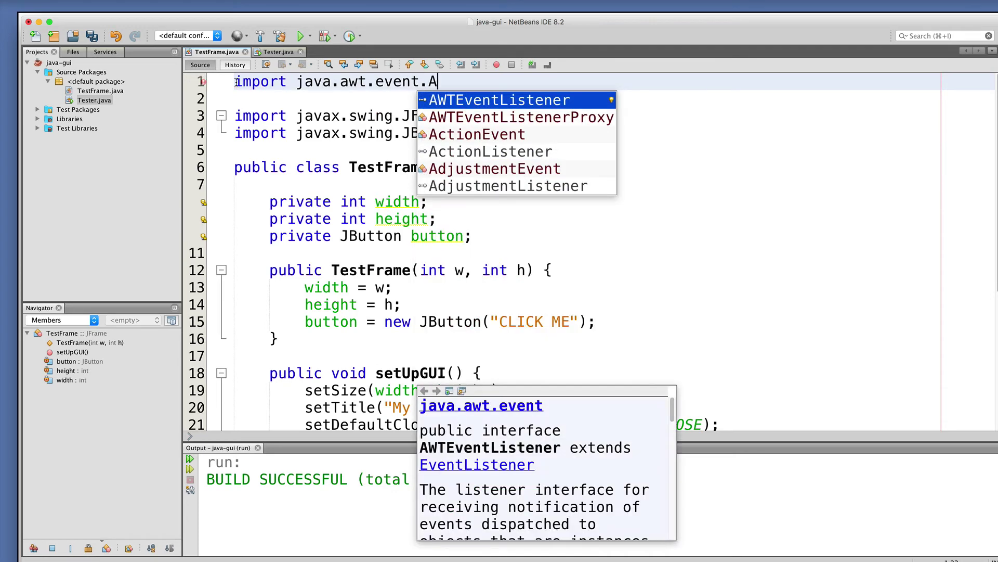
{"action": "type", "text": "ct"}
{"action": "key", "text": "Down"}
{"action": "key", "text": "Return"}
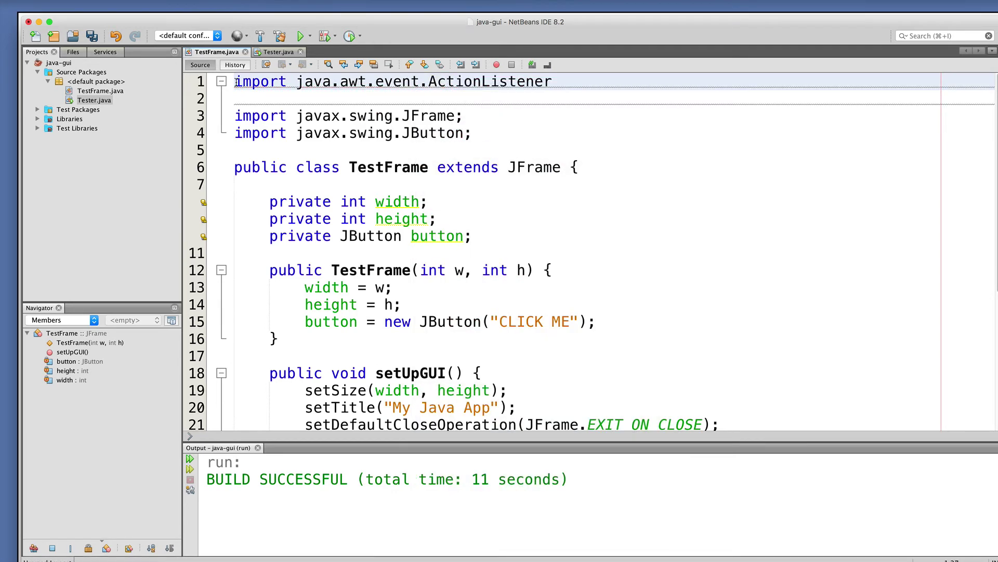
{"action": "type", "text": ";"}
{"action": "key", "text": "Down"}
{"action": "type", "text": "import java.awt.event.A"}
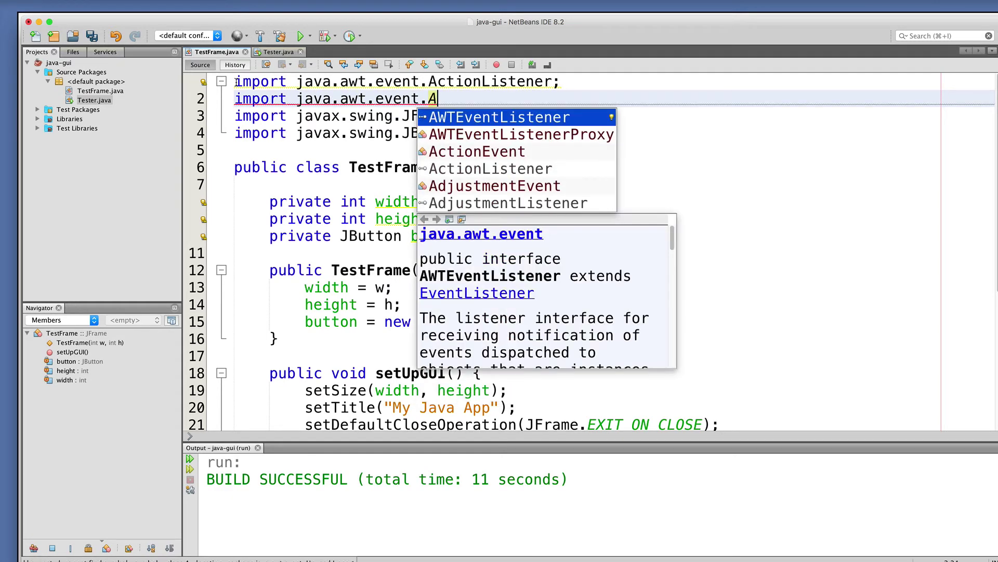
{"action": "key", "text": "Down"}
{"action": "key", "text": "Down"}
{"action": "key", "text": "Return"}
{"action": "type", "text": ";"}
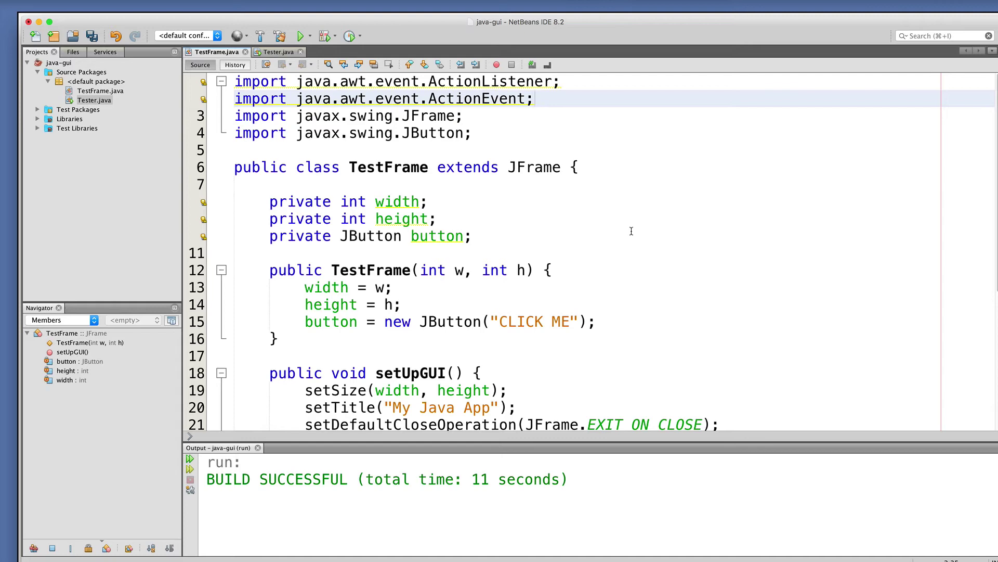
{"action": "scroll", "coordinate": [631, 231], "scroll_direction": "down", "scroll_amount": 4}
{"action": "scroll", "coordinate": [632, 235], "scroll_direction": "down", "scroll_amount": 2}
{"action": "scroll", "coordinate": [631, 232], "scroll_direction": "up", "scroll_amount": 1}
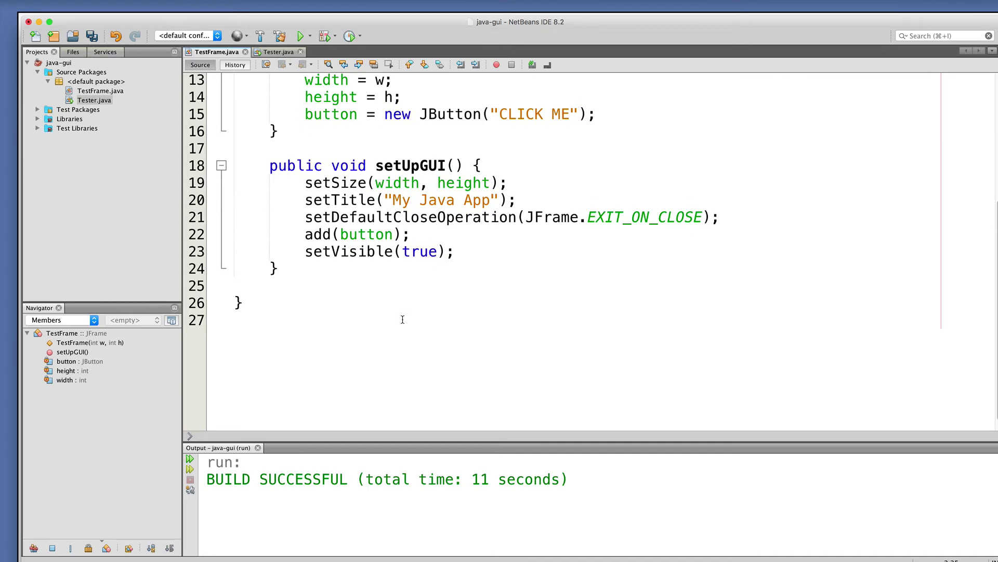
Step: Declare 'private class MyActionListener implements ActionListener' with an empty body below setUpGUI
{"action": "left_click", "coordinate": [302, 185]}
{"action": "left_click", "coordinate": [297, 269]}
{"action": "key", "text": "Return"}
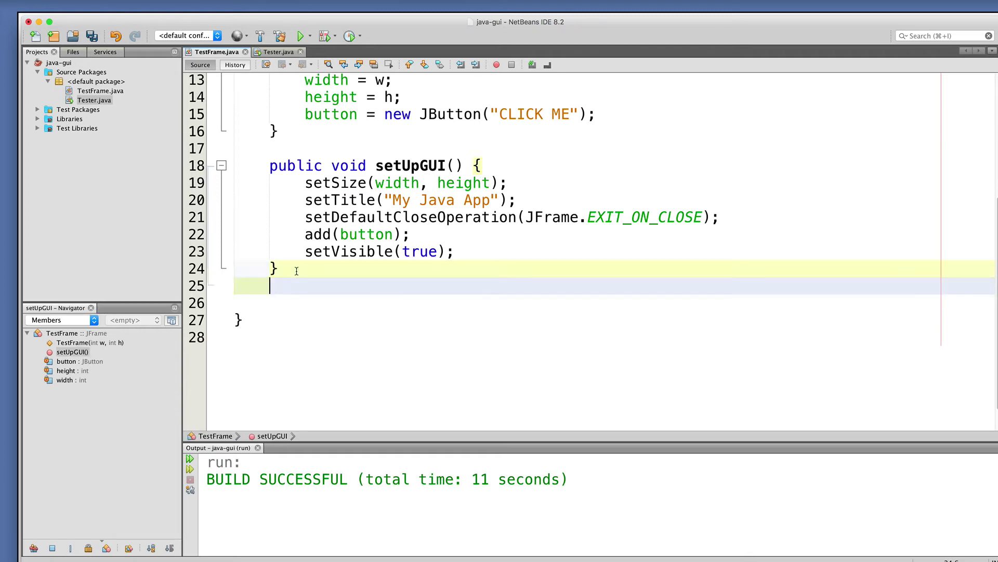
{"action": "key", "text": "Return"}
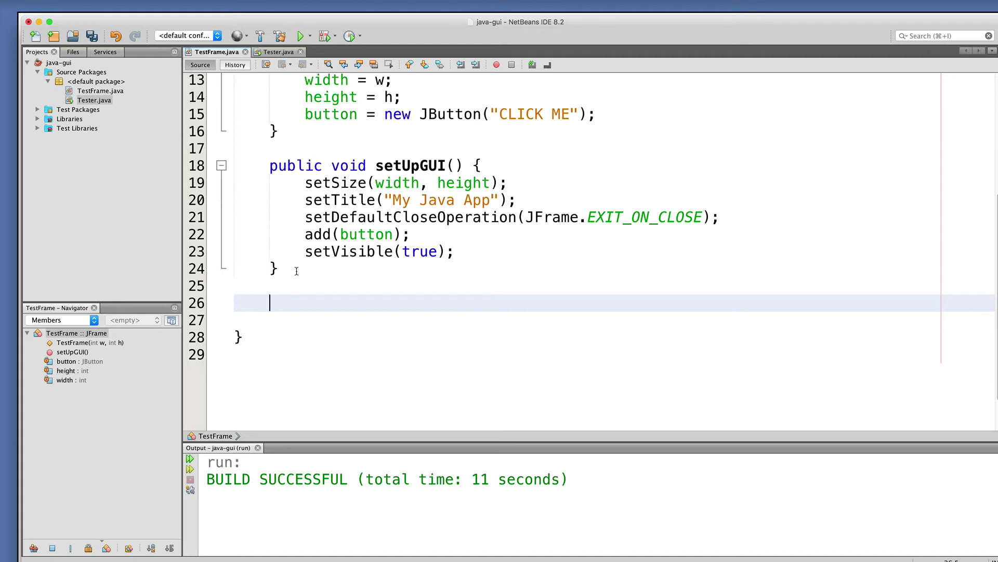
{"action": "type", "text": "private "}
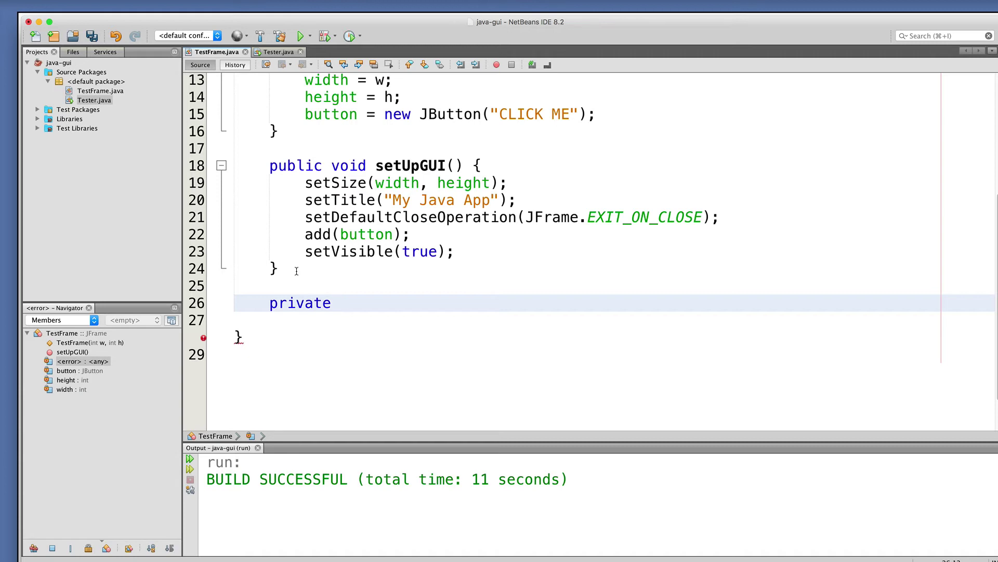
{"action": "type", "text": "class "}
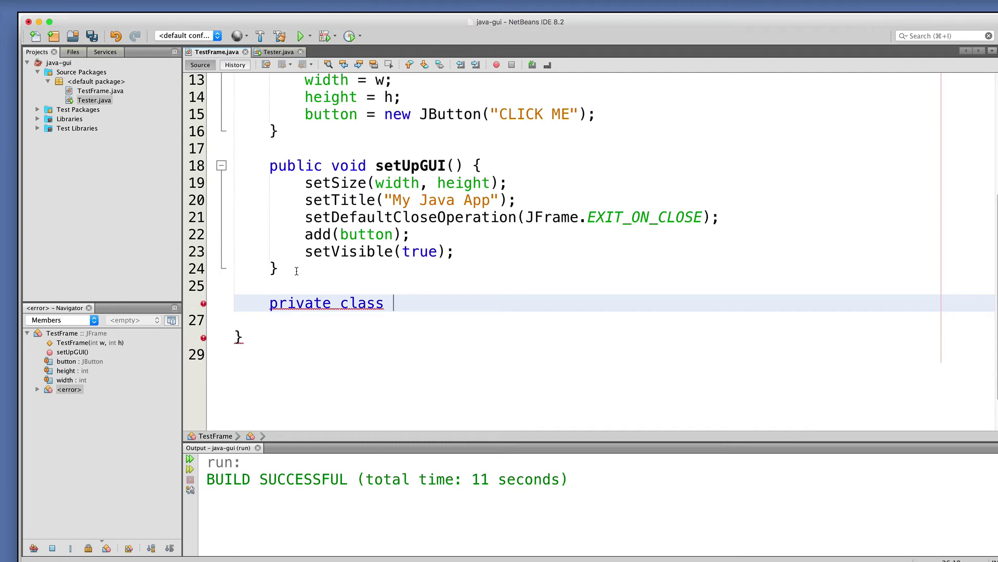
{"action": "type", "text": "MyActionListener "}
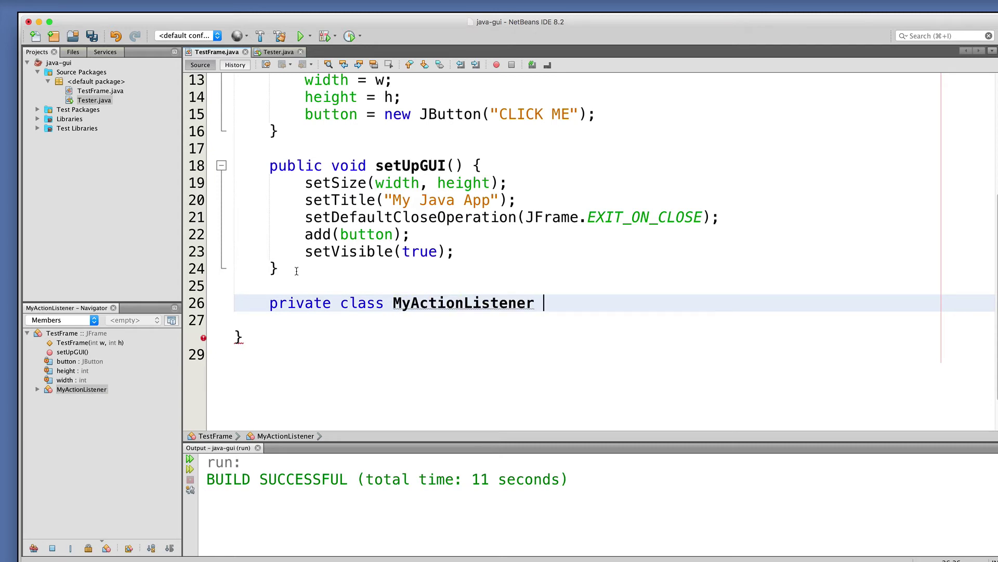
{"action": "type", "text": "implements ActionListen"}
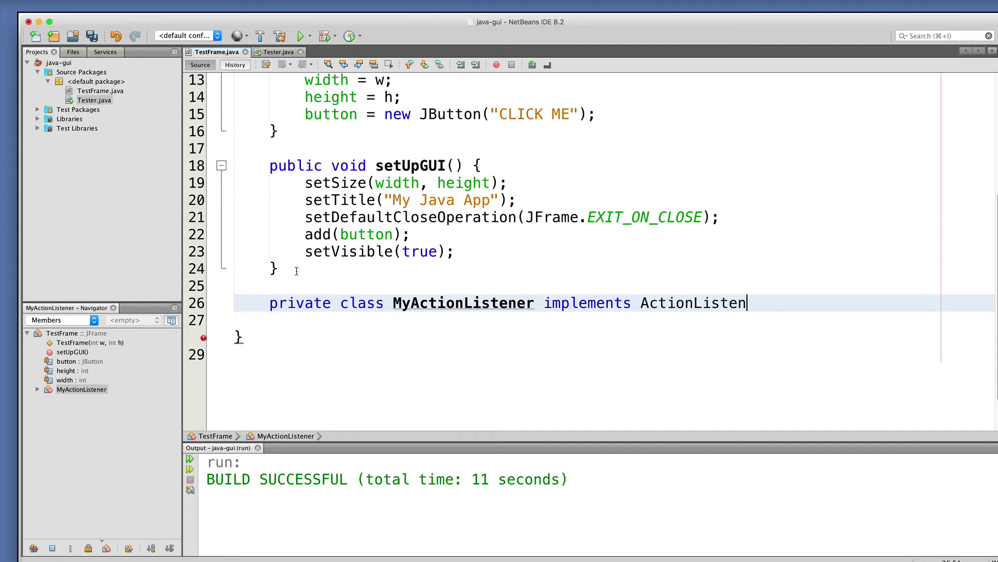
{"action": "type", "text": "er {"}
{"action": "key", "text": "Return"}
{"action": "key", "text": "Return"}
{"action": "key", "text": "Return"}
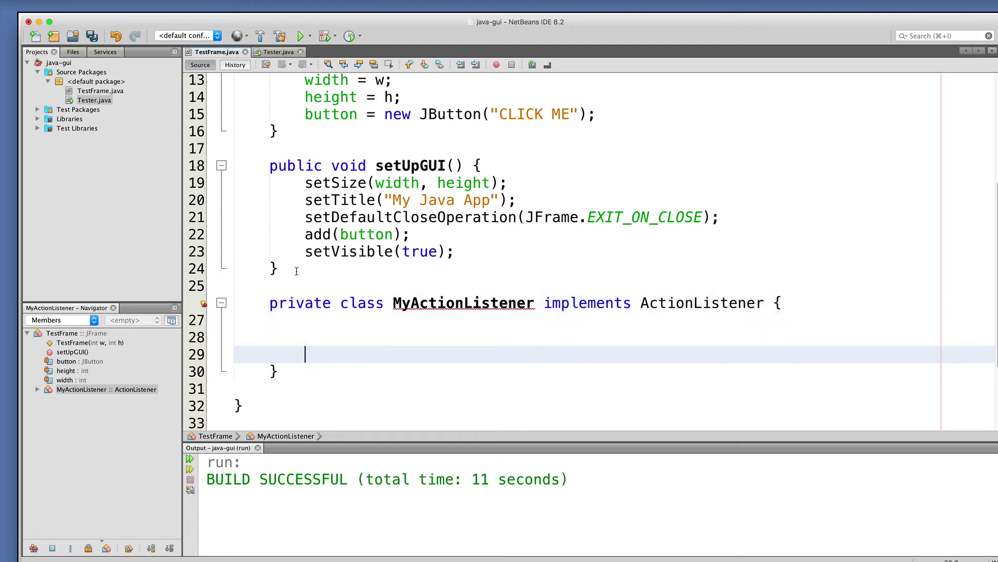
Step: Declare public void actionPerformed(ActionEvent ae) with an empty body inside MyActionListener
{"action": "key", "text": "Up"}
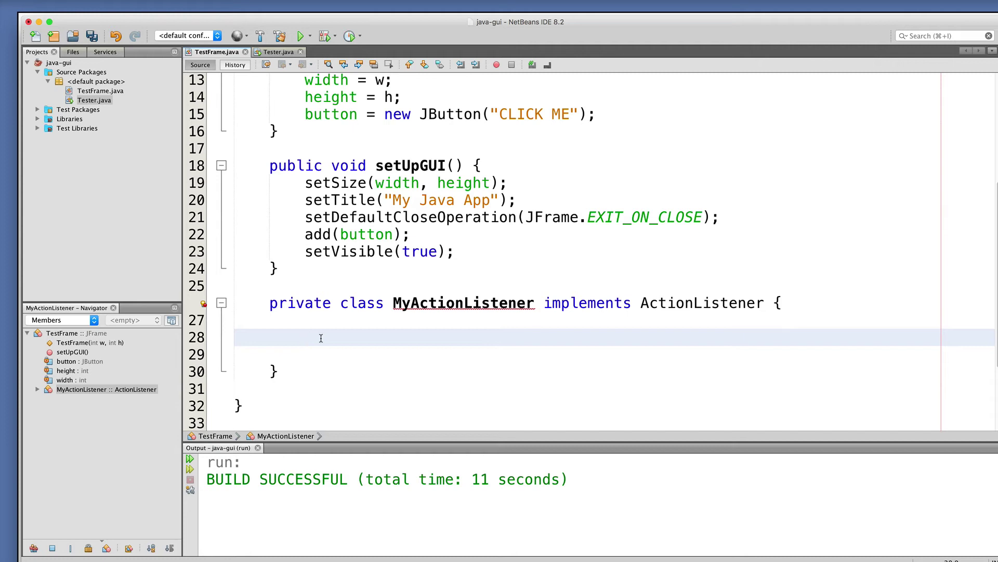
{"action": "type", "text": "public void actionPerformed(ActionEvent"}
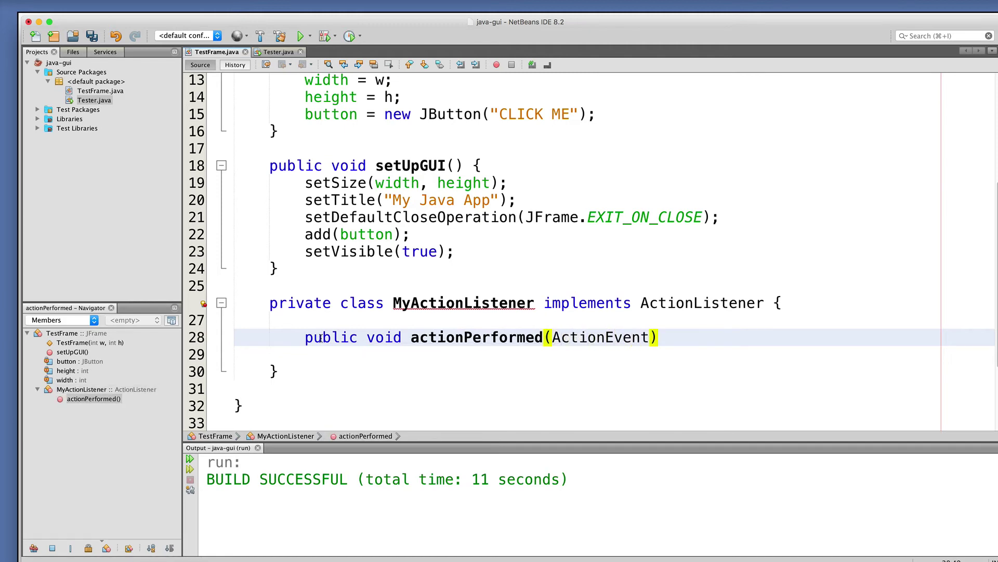
{"action": "type", "text": " ae) {"}
{"action": "key", "text": "Return"}
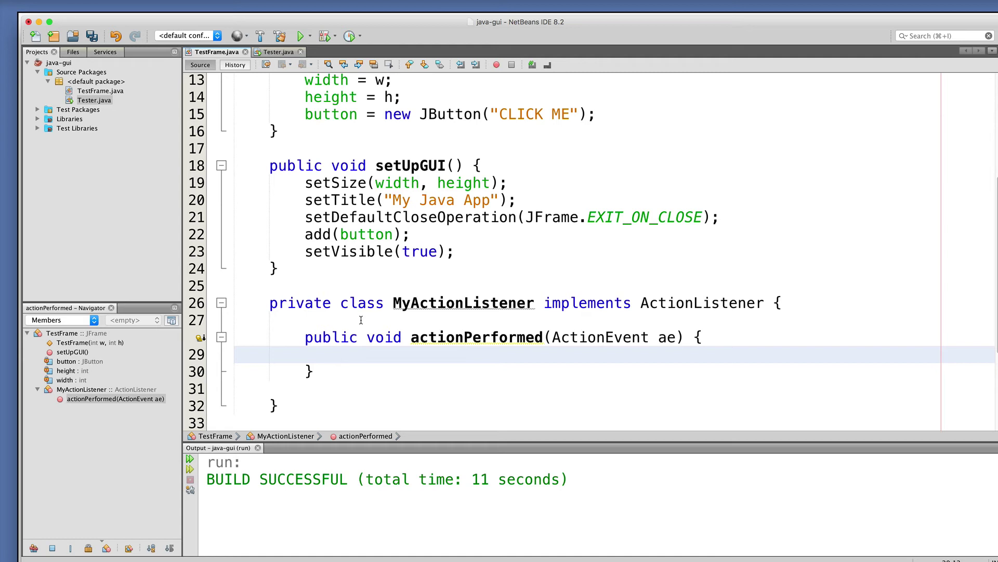
{"action": "left_click", "coordinate": [360, 320]}
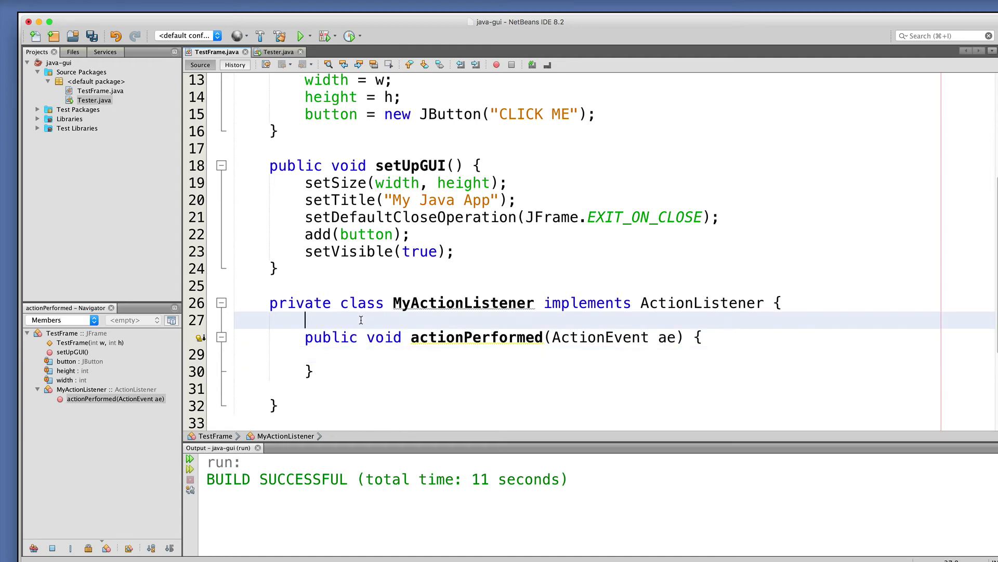
{"action": "key", "text": "Return"}
{"action": "type", "text": "@Override"}
{"action": "left_click", "coordinate": [368, 377]}
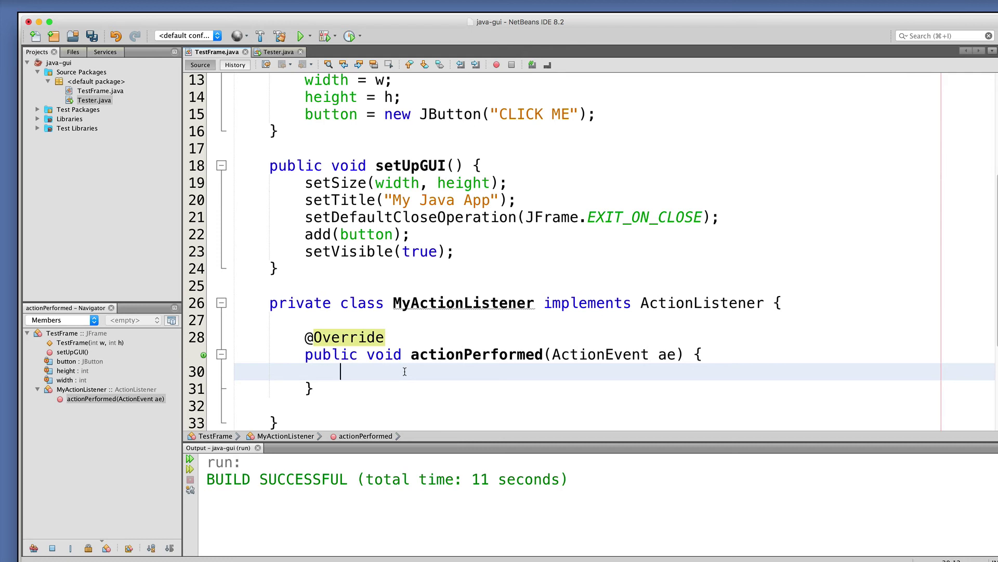
{"action": "type", "text": "System.out.printn"}
{"action": "key", "text": "BackSpace"}
{"action": "type", "text": "ln(\"The button ahs"}
{"action": "key", "text": "BackSpace"}
{"action": "key", "text": "BackSpace"}
{"action": "key", "text": "BackSpace"}
{"action": "type", "text": "has been clicked."}
{"action": "key", "text": "End"}
{"action": "type", "text": ";"}
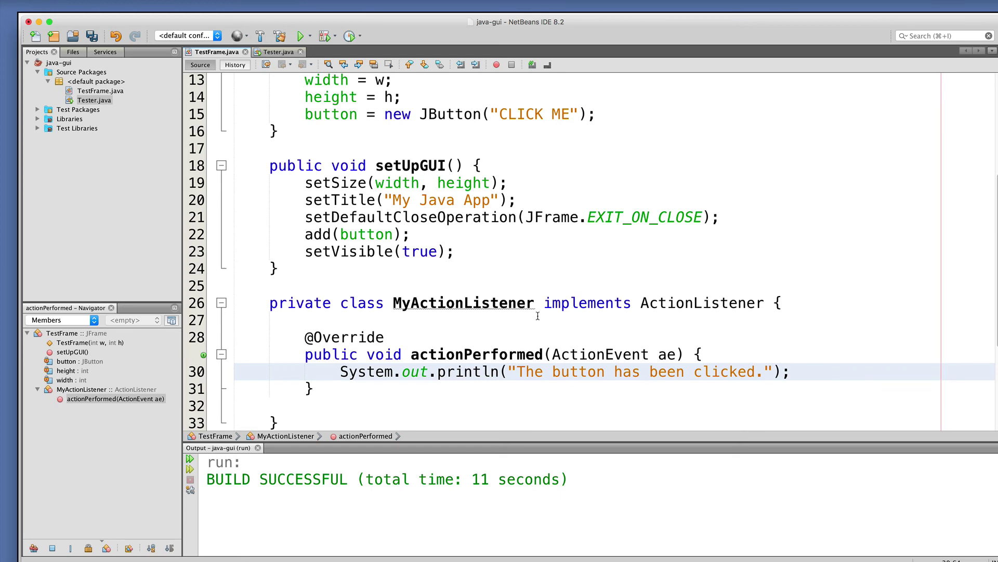
{"action": "scroll", "coordinate": [546, 315], "scroll_direction": "up", "scroll_amount": 1}
{"action": "scroll", "coordinate": [538, 312], "scroll_direction": "up", "scroll_amount": 5}
Step: Declare private MyActionListener mal after button, then assign mal = new MyActionListener() in the constructor
{"action": "left_click", "coordinate": [480, 239]}
{"action": "key", "text": "Return"}
{"action": "type", "text": "private"}
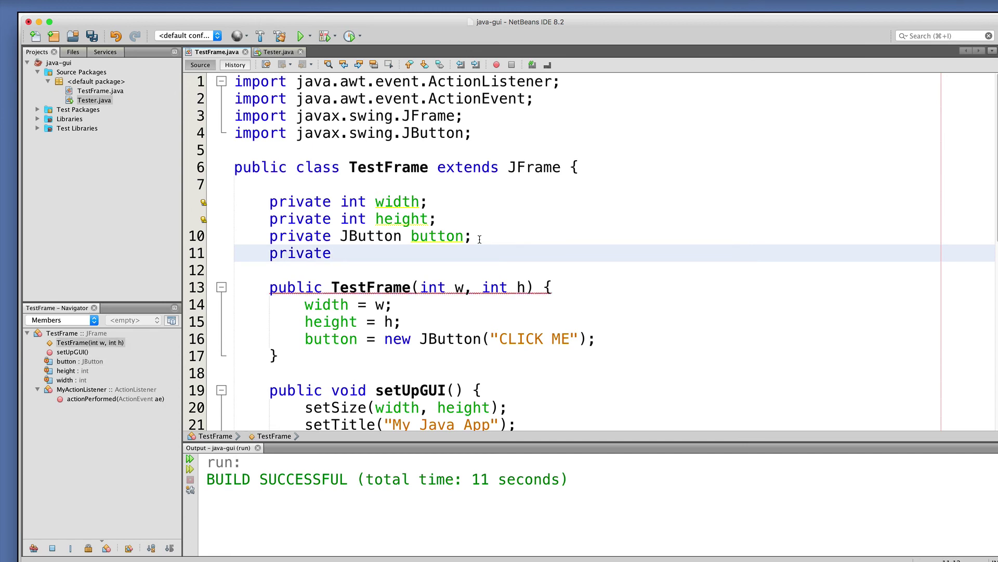
{"action": "type", "text": " yAc"}
{"action": "key", "text": "BackSpace"}
{"action": "key", "text": "BackSpace"}
{"action": "key", "text": "BackSpace"}
{"action": "type", "text": "MyActionListener "}
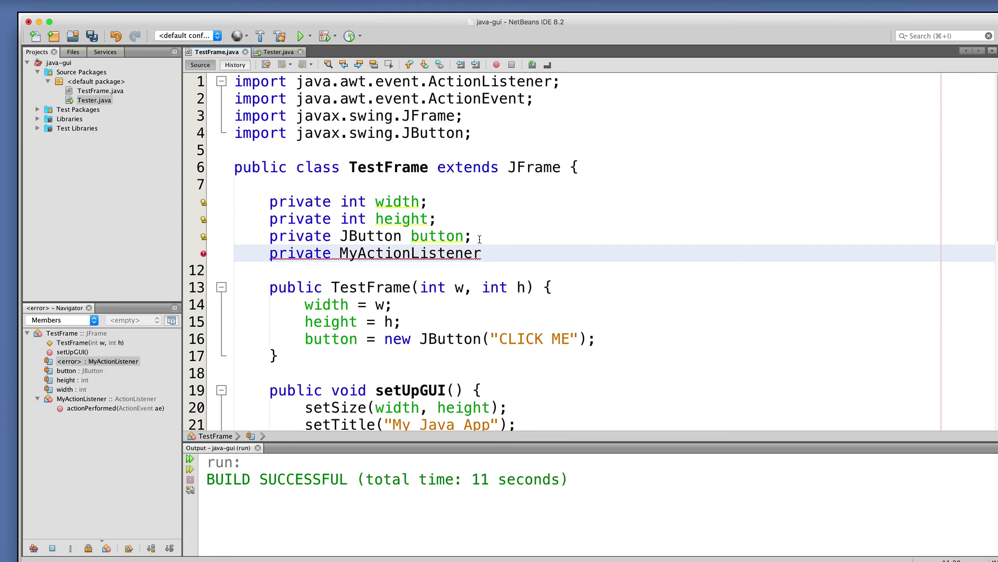
{"action": "type", "text": "mal;"}
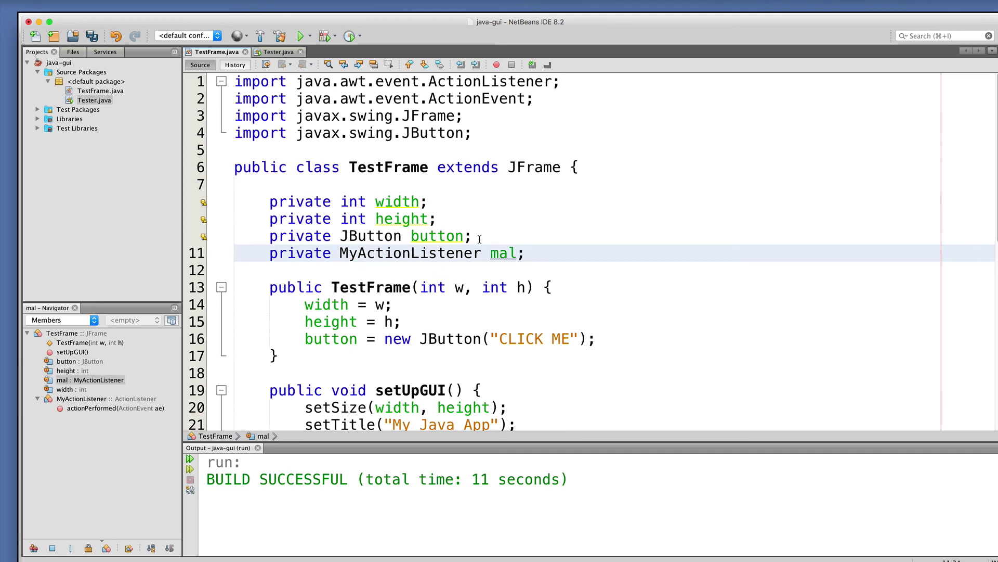
{"action": "left_click", "coordinate": [603, 343]}
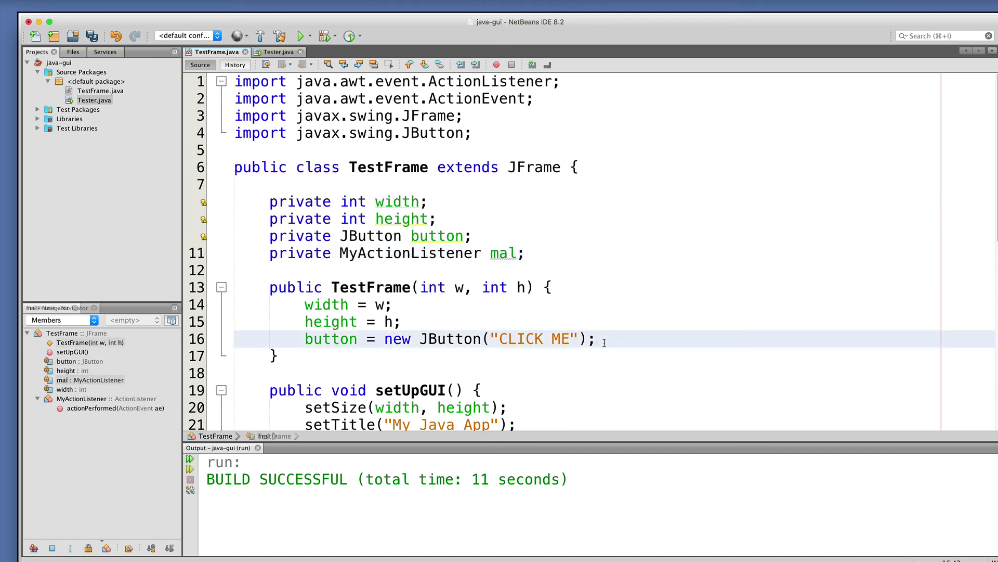
{"action": "key", "text": "Return"}
{"action": "type", "text": "mal = new MyActionListener()"}
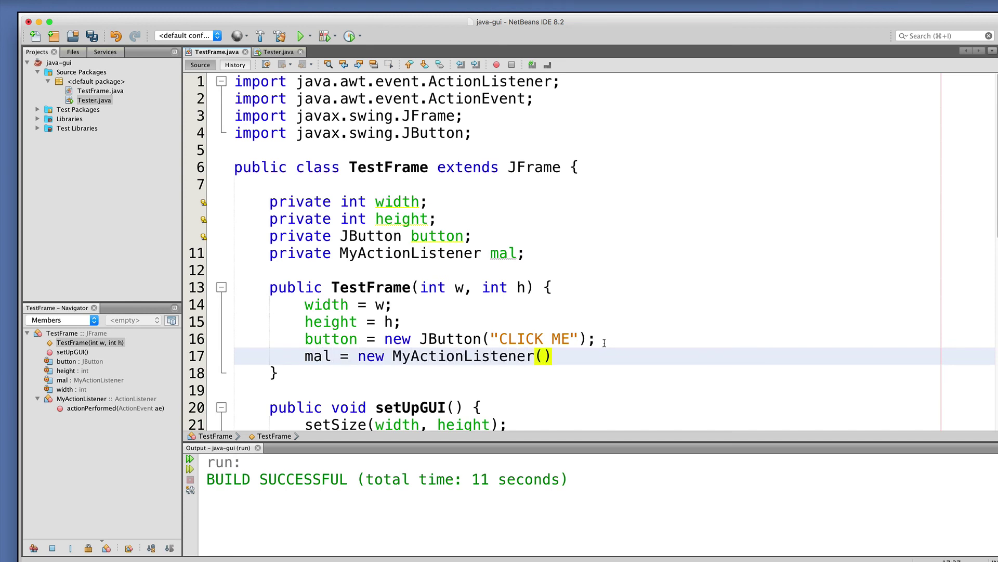
{"action": "type", "text": ";"}
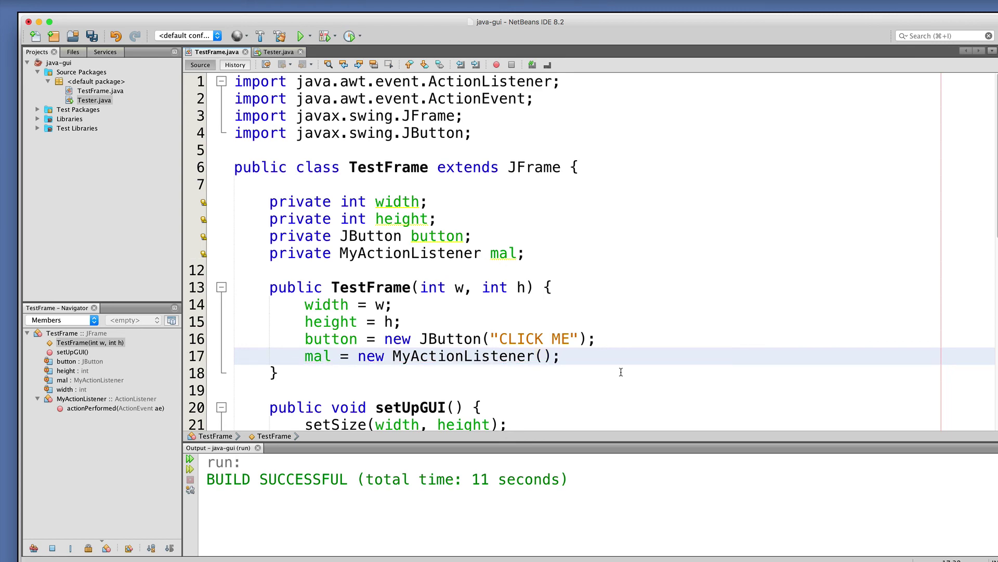
{"action": "scroll", "coordinate": [621, 371], "scroll_direction": "down", "scroll_amount": 3}
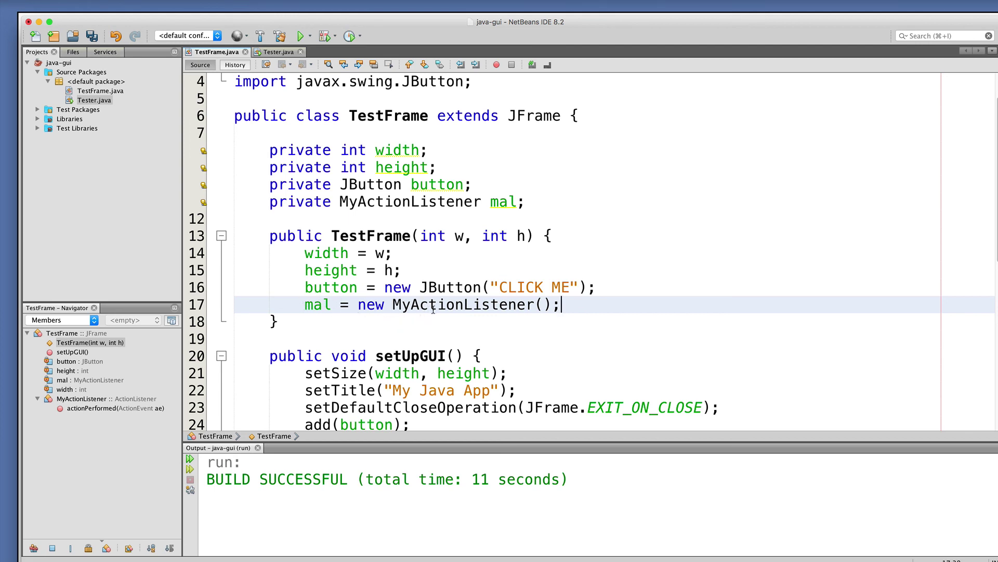
{"action": "scroll", "coordinate": [434, 309], "scroll_direction": "down", "scroll_amount": 2}
{"action": "scroll", "coordinate": [546, 288], "scroll_direction": "down", "scroll_amount": 1}
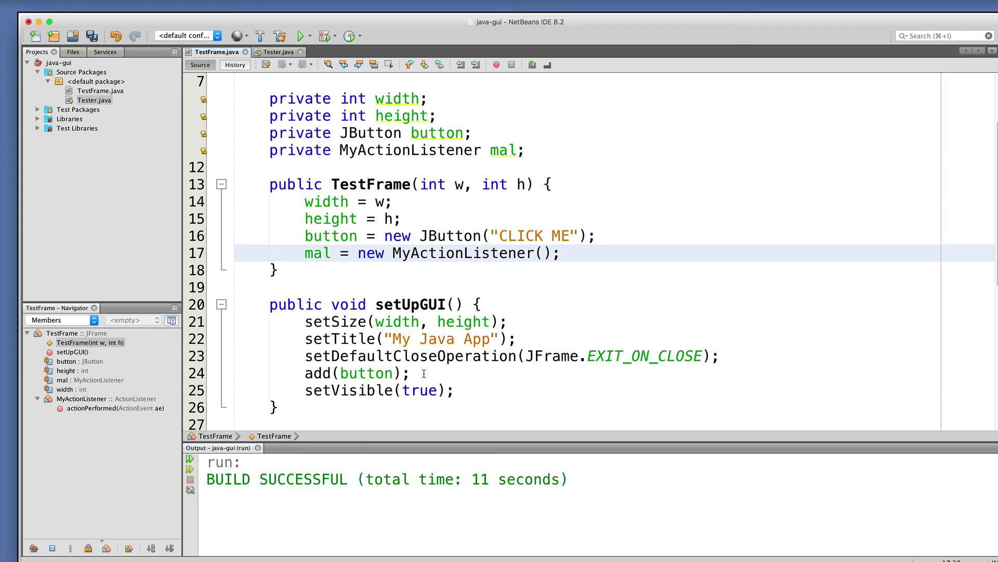
Step: Add button.addActionListener(mal); right after add(button) in setUpGUI
{"action": "left_click", "coordinate": [423, 374]}
{"action": "key", "text": "Return"}
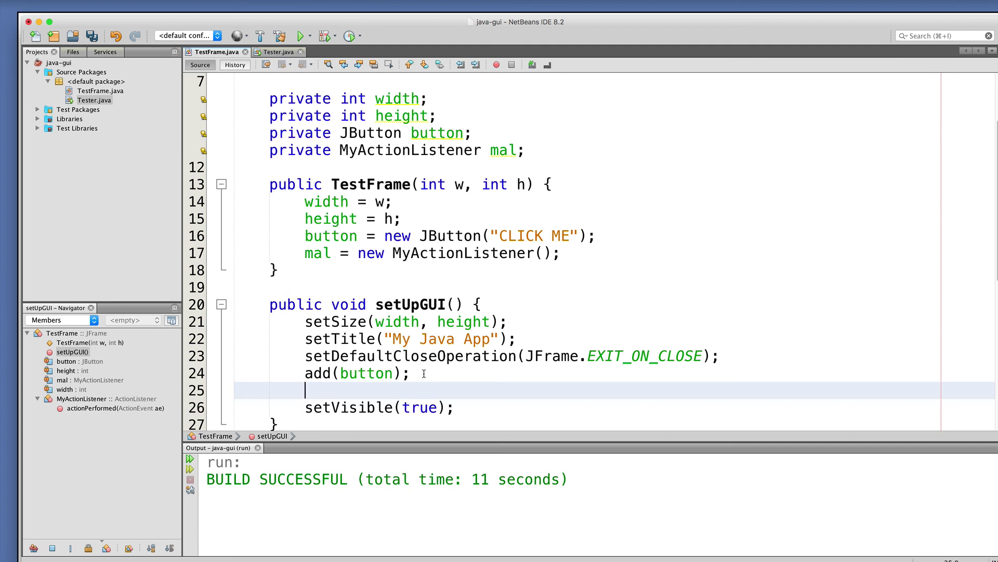
{"action": "type", "text": "button"}
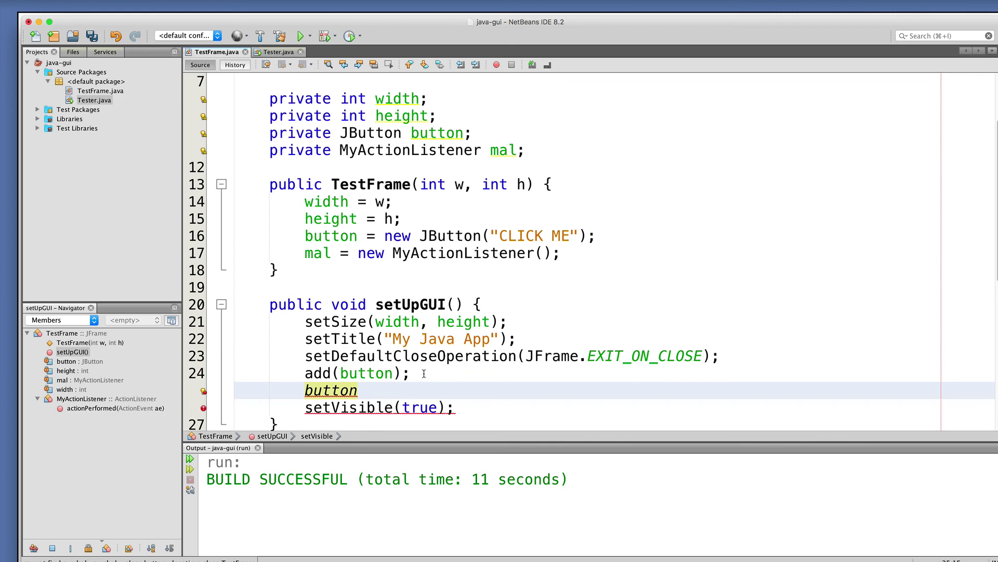
{"action": "type", "text": ".addAc"}
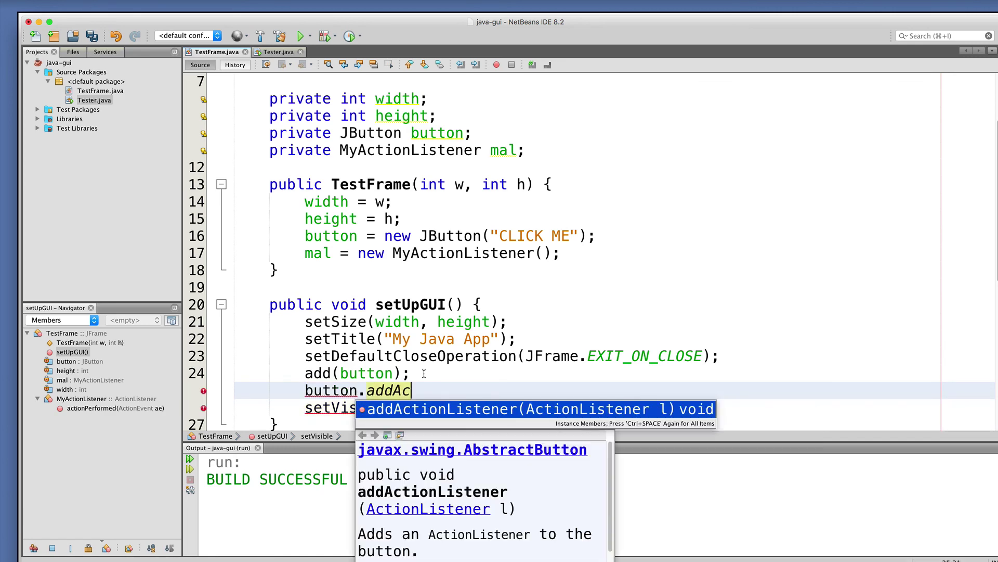
{"action": "key", "text": "Return"}
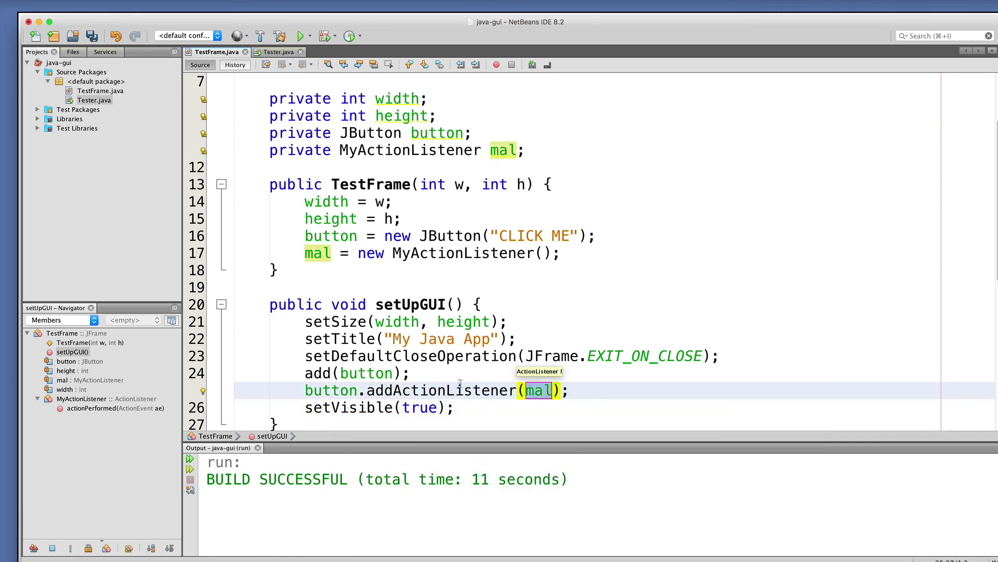
{"action": "left_click", "coordinate": [546, 392]}
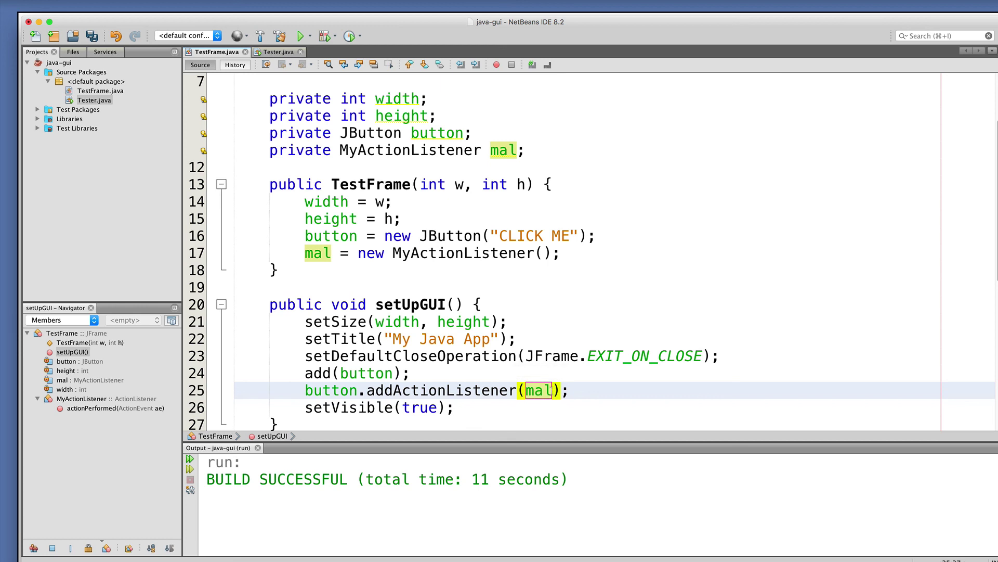
{"action": "double_click", "coordinate": [546, 392]}
{"action": "left_click", "coordinate": [579, 389]}
{"action": "scroll", "coordinate": [338, 390], "scroll_direction": "down", "scroll_amount": 4}
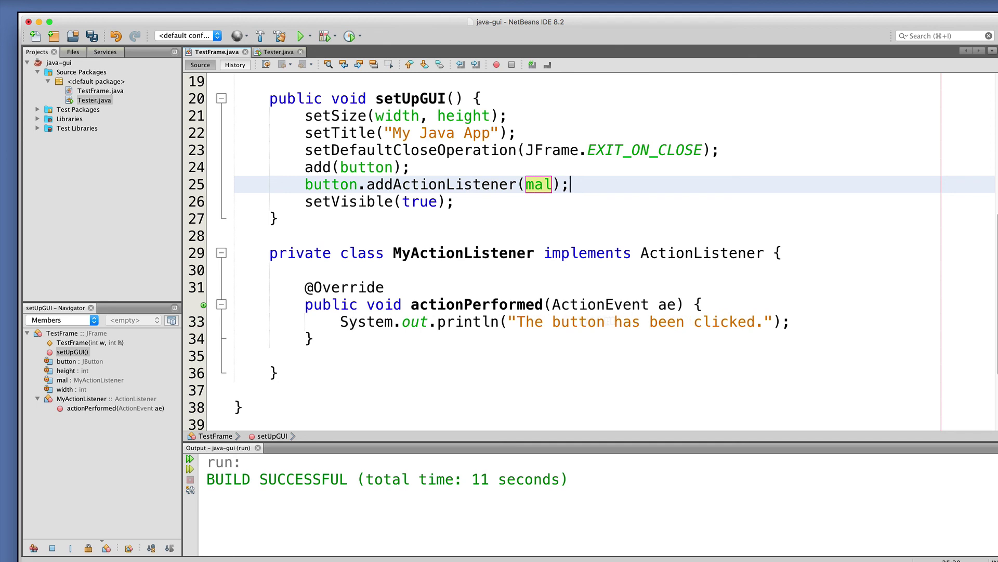
Step: Run Tester.java with Run File from the Projects pane to launch the My Java App window
{"action": "right_click", "coordinate": [96, 101]}
{"action": "left_click", "coordinate": [114, 170]}
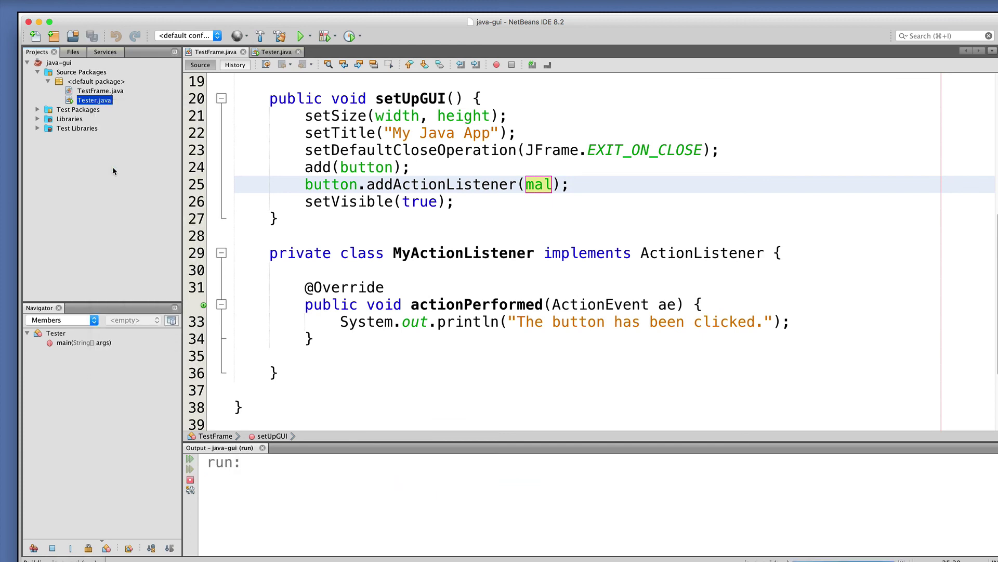